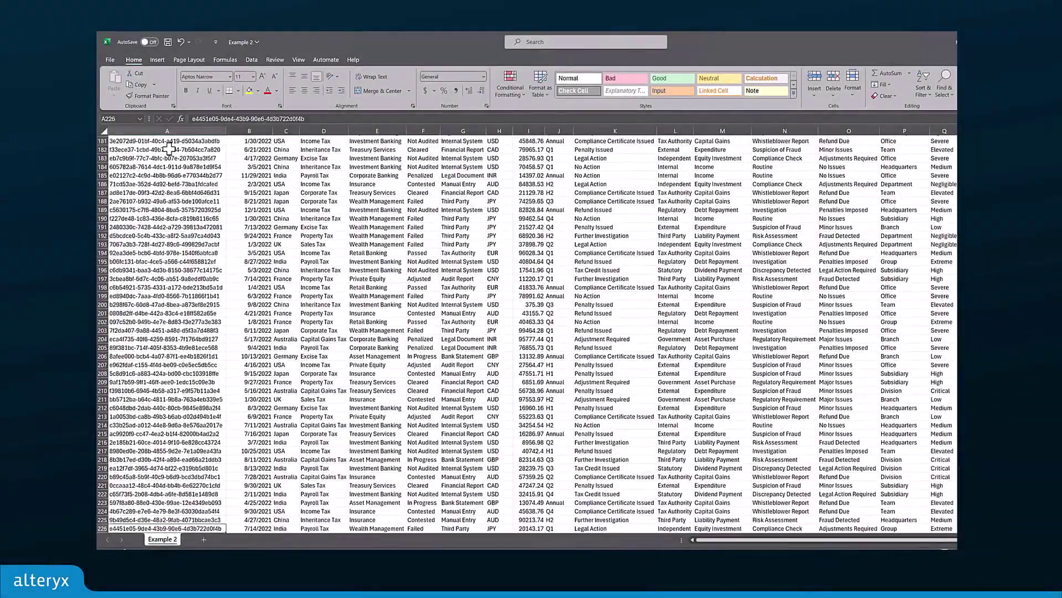
- Page down through the tax transaction rows of the Example 2 sheet in Excel
key(Down)
key(Down)
key(Down)
key(Down)
key(Down)
key(Down)
key(Down)
key(Down)
key(Down)
key(Down)
key(Down)
key(Down)
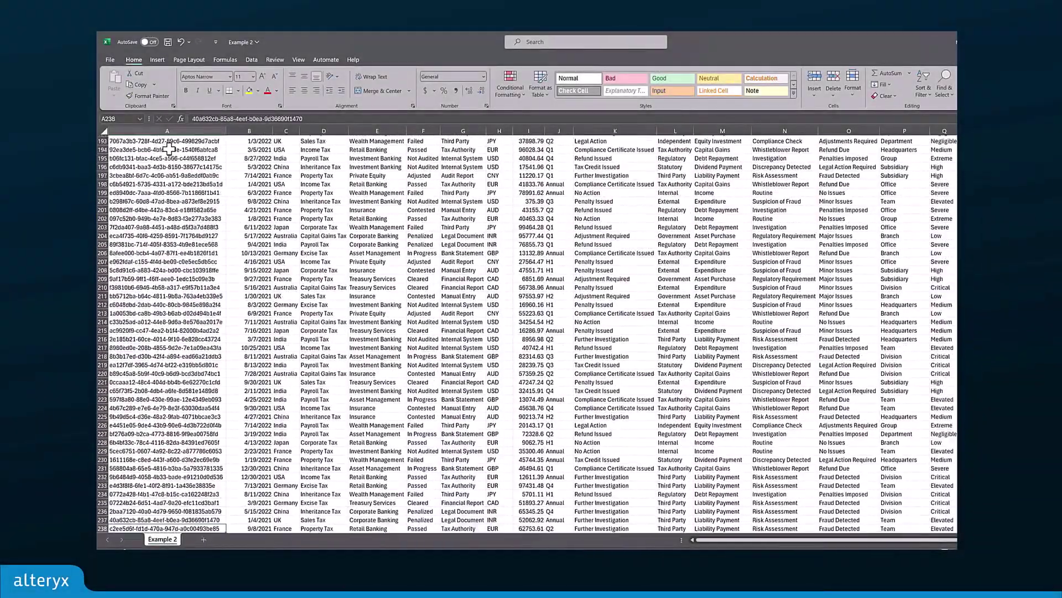
key(Down)
key(Down)
key(Down)
key(Down)
key(Down)
key(Down)
key(Down)
key(Down)
key(Down)
key(Down)
key(Down)
key(Down)
key(Down)
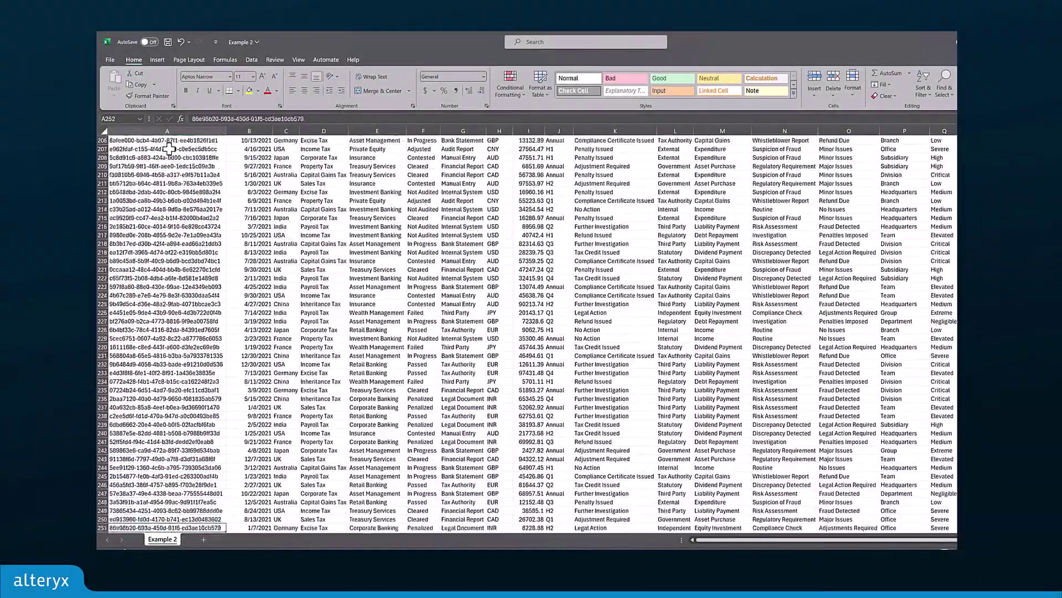
key(Down)
key(Down)
key(Down)
key(Down)
key(Down)
key(Down)
key(Down)
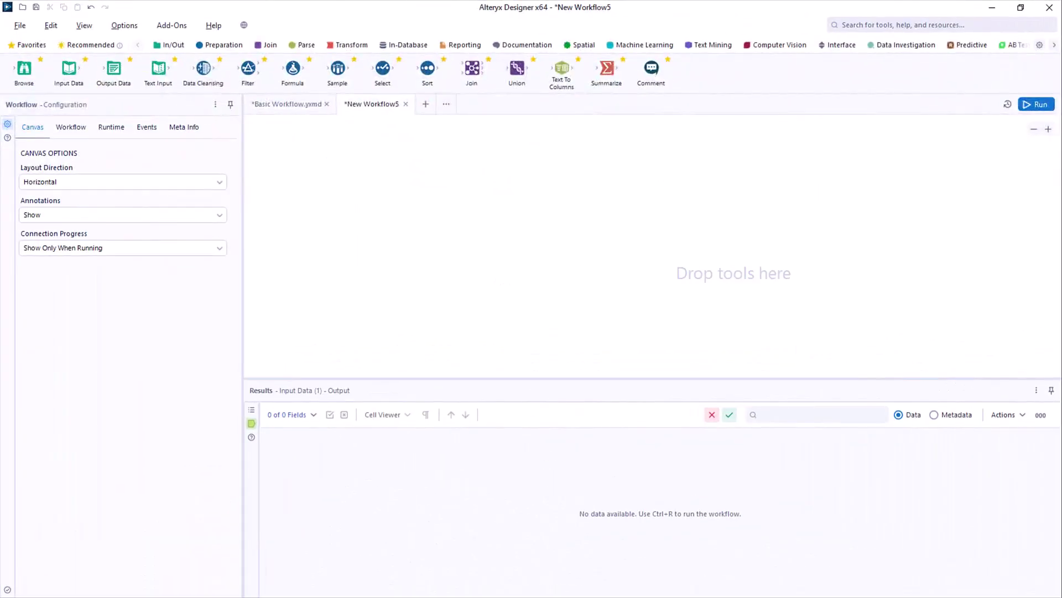
- Add USA Transactions.xlsx as an input with a Browse preview after it
key(alt+Tab)
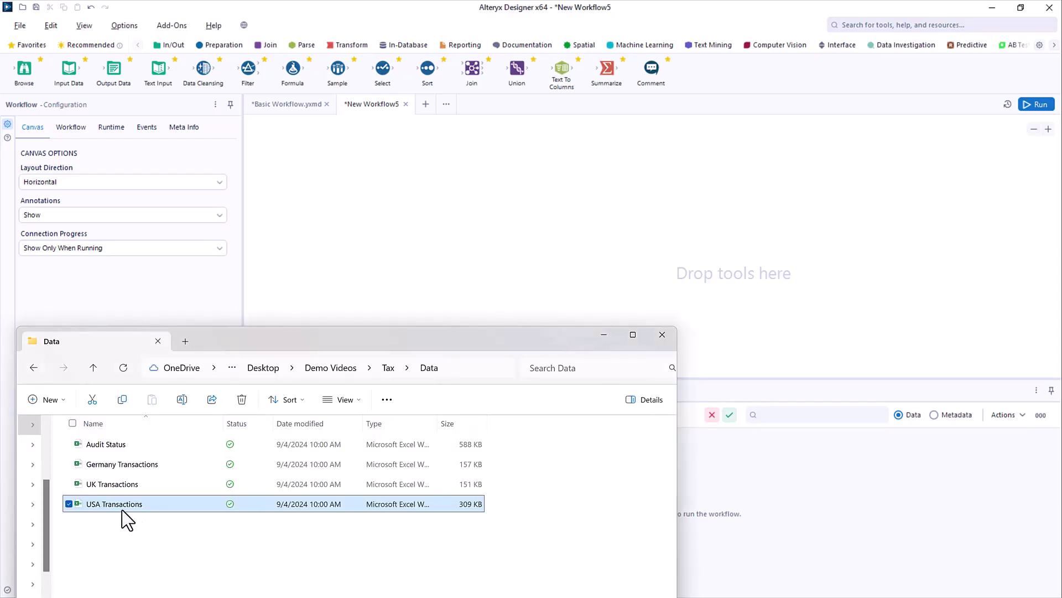
drag(110, 503, 296, 163)
drag(20, 66, 468, 161)
- Change the input path to the Data\*Transactions.xlsx wildcard and preview the combined 10,000 records
click(288, 159)
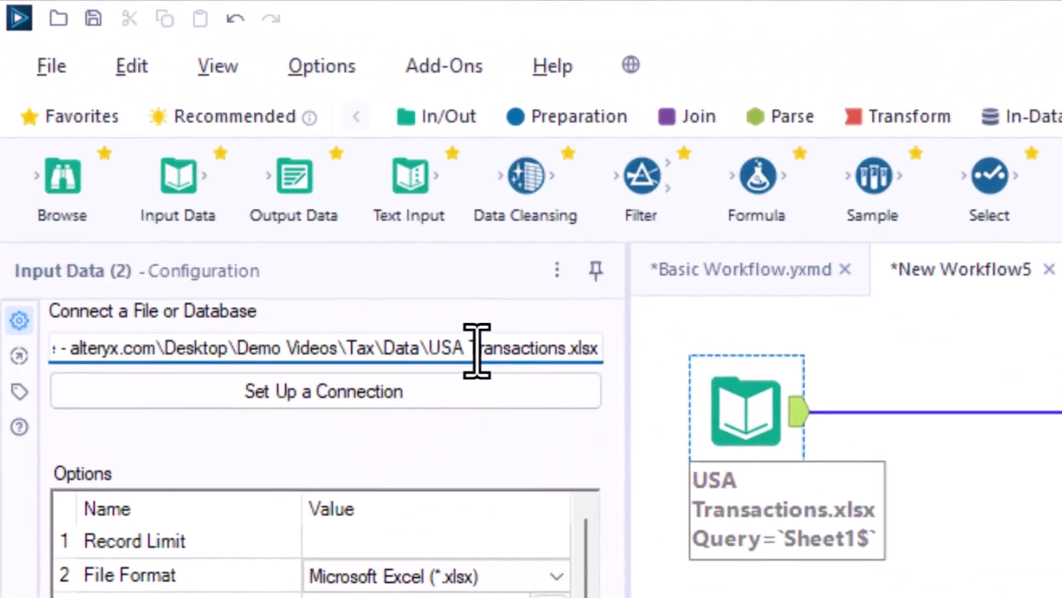
click(475, 349)
key(BackSpace)
key(BackSpace)
key(BackSpace)
key(BackSpace)
text(*)
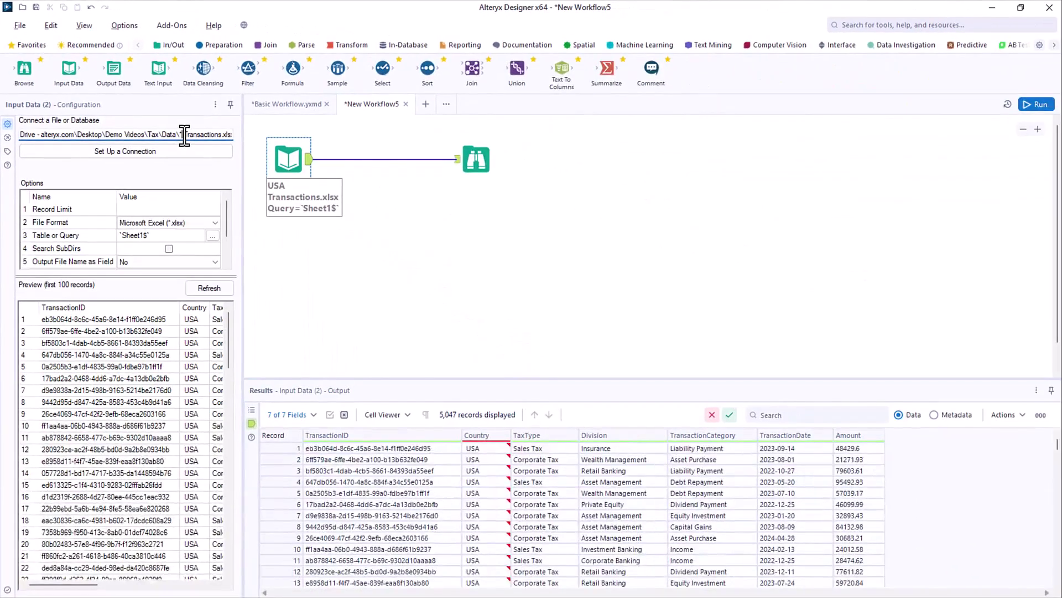
click(481, 169)
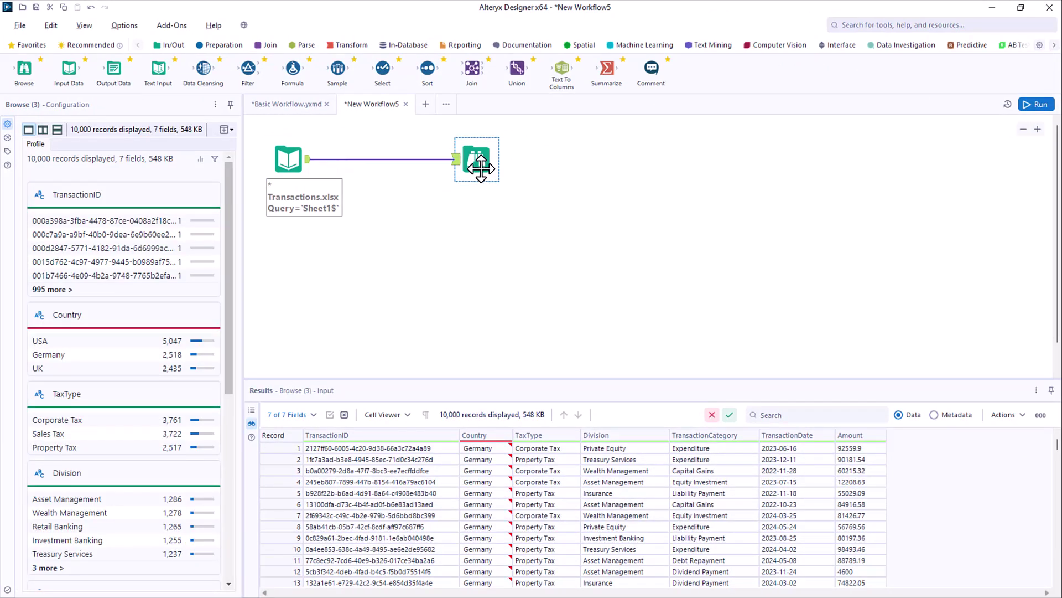
- Profile the Country field down to Length Statistics and Top Values, showing leading whitespace
click(479, 433)
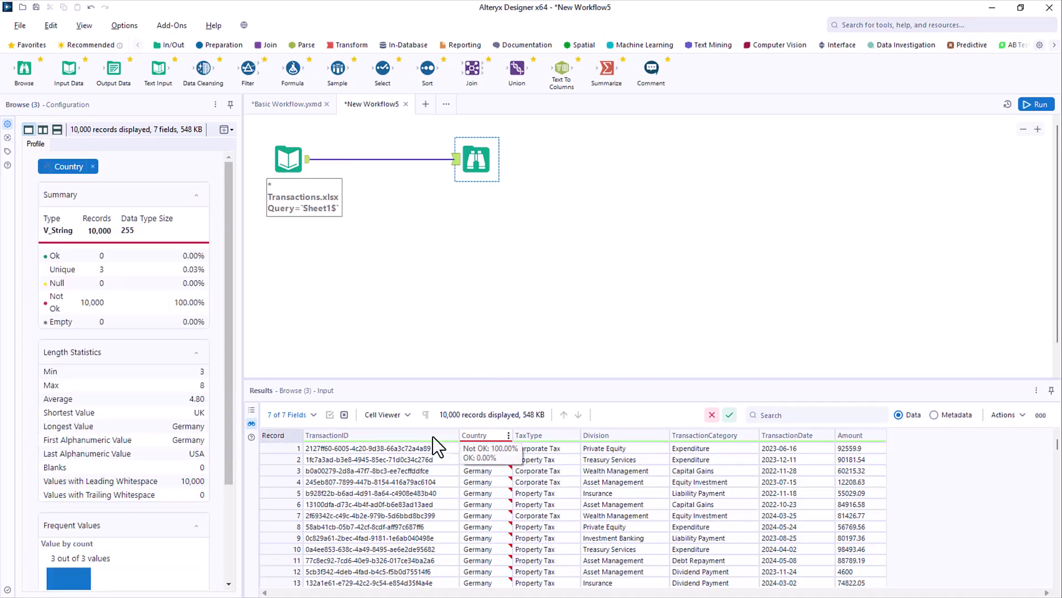
drag(230, 444, 220, 539)
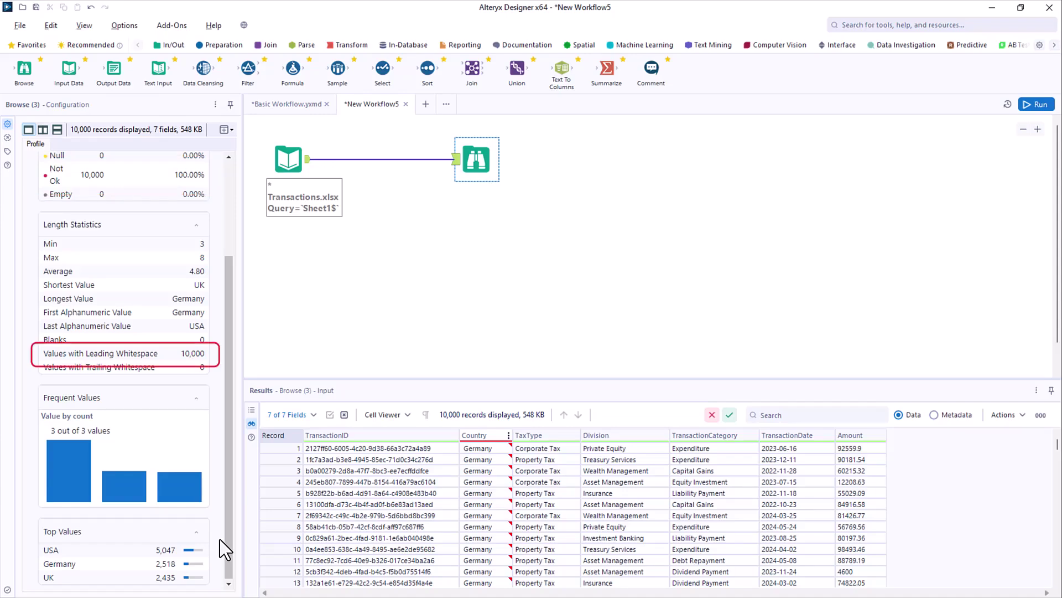
- Insert Data Cleansing trimming leading and trailing whitespace, then check the cleaned Country values
drag(204, 68, 354, 169)
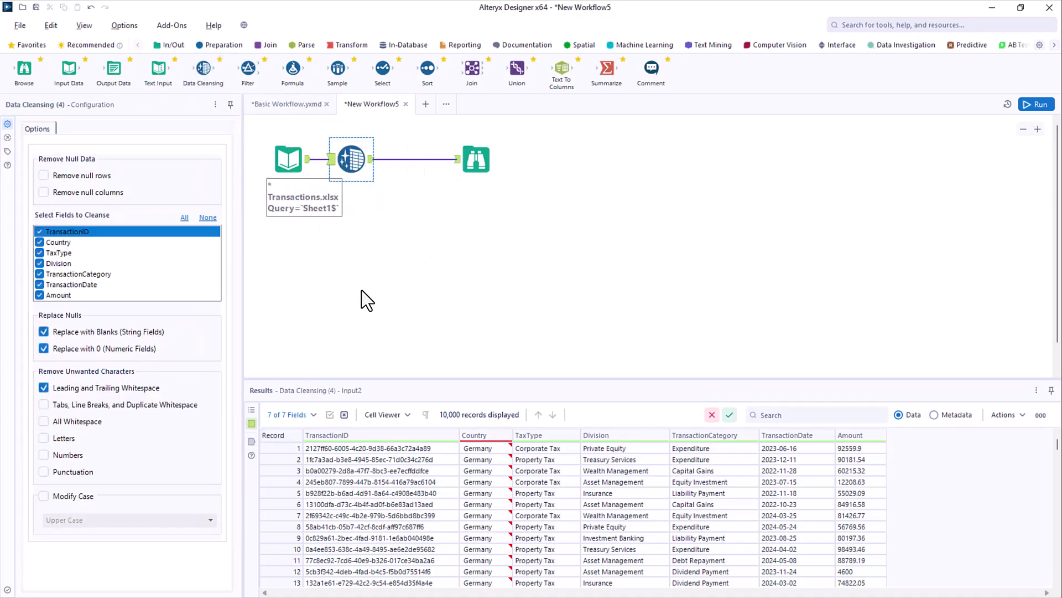
click(476, 161)
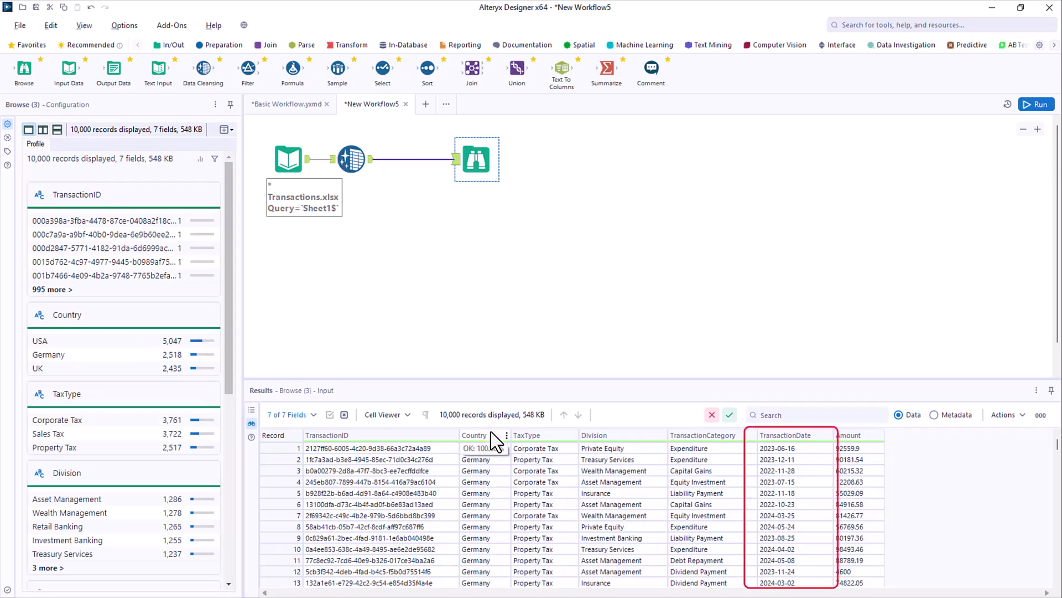
- Filter to TransactionDate > 2024-03-31 and preview the 1,388 remaining records
drag(248, 67, 409, 166)
click(102, 175)
click(79, 260)
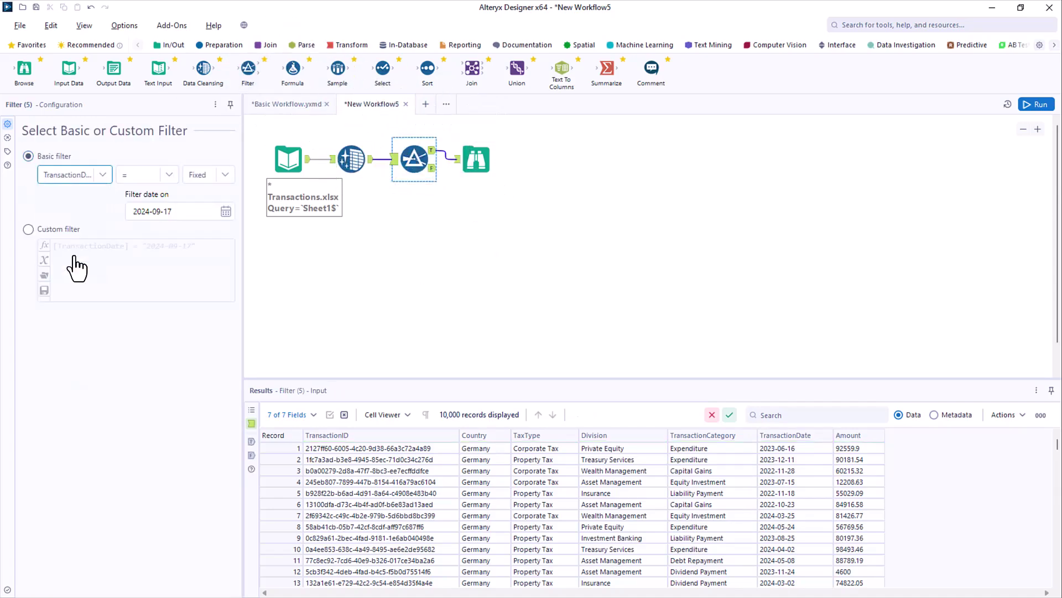
click(168, 174)
click(144, 255)
click(166, 211)
text(03-31)
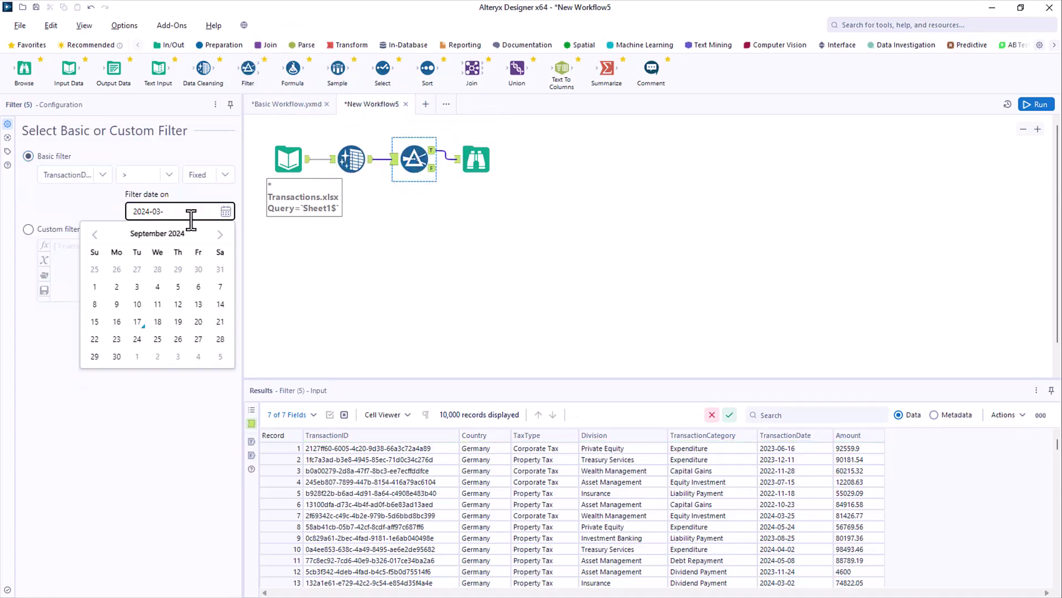
click(477, 164)
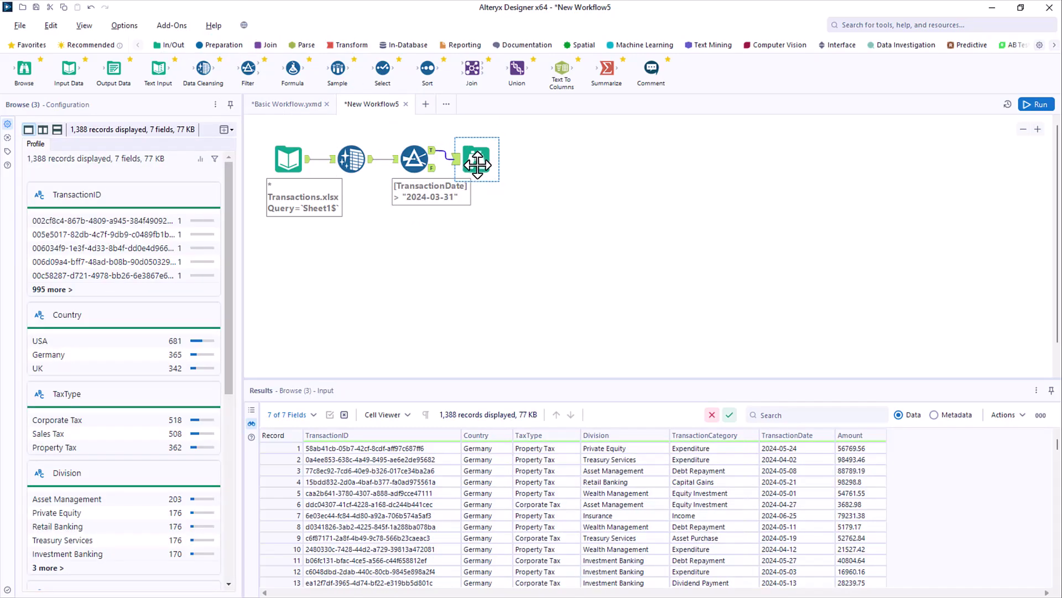
- Save as New Workflow5.yxmd, add Audit Status.xlsx as a second input, and search 'vlookup'
key(ctrl+s)
key(alt+Tab)
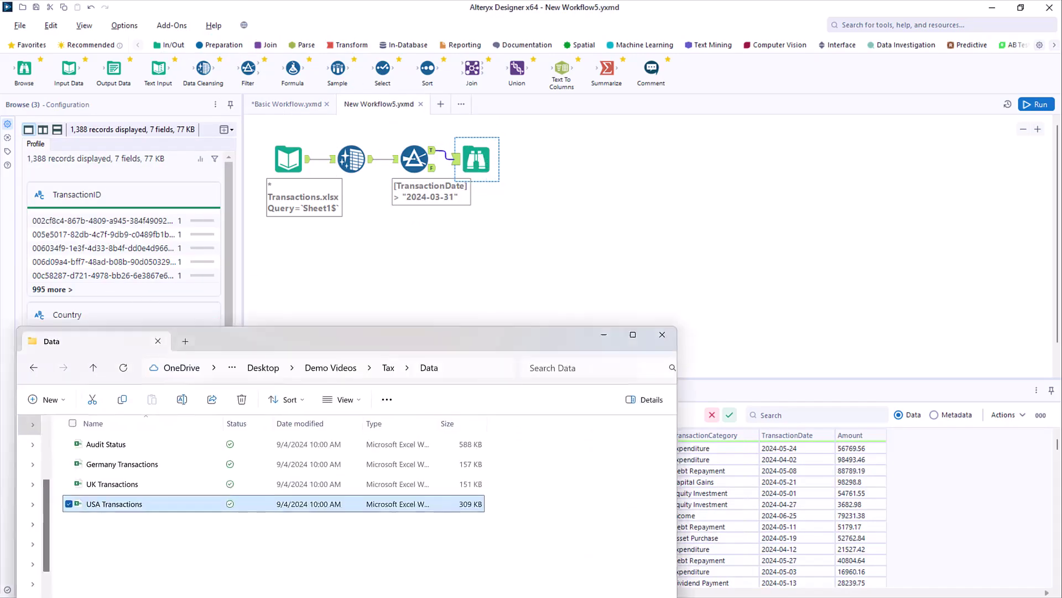
drag(117, 436, 409, 257)
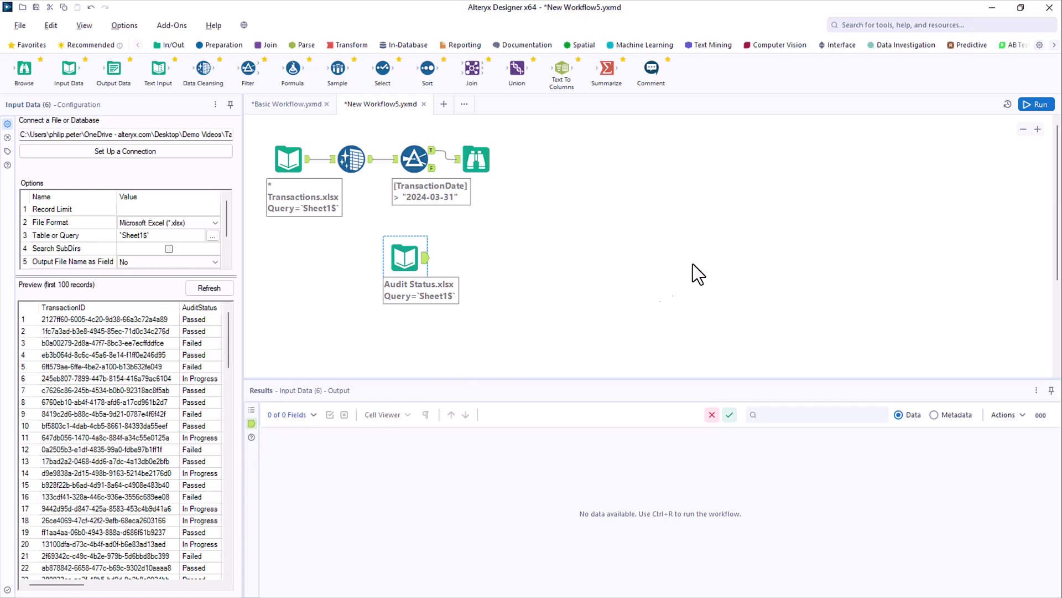
click(865, 25)
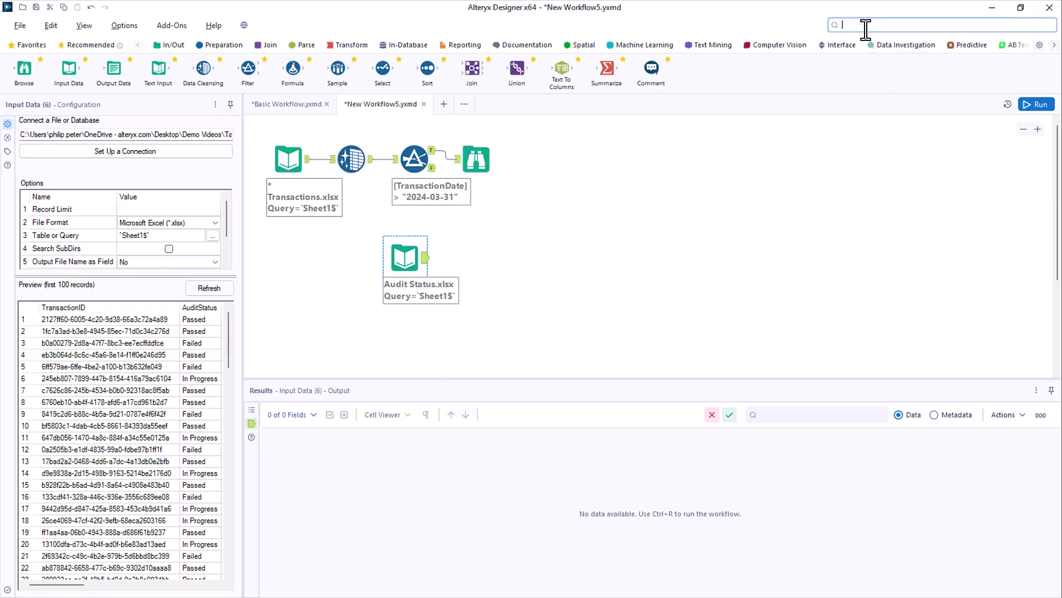
text(vlook)
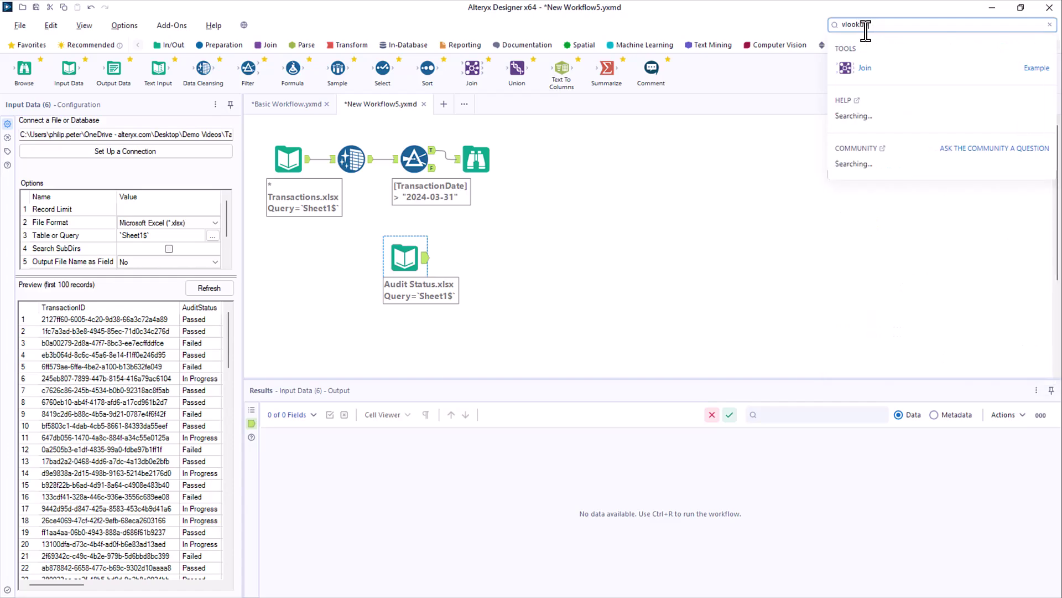
text(up)
- Add a Join fed by the filtered records, matching both inputs on TransactionID
drag(845, 68, 504, 222)
drag(432, 150, 486, 214)
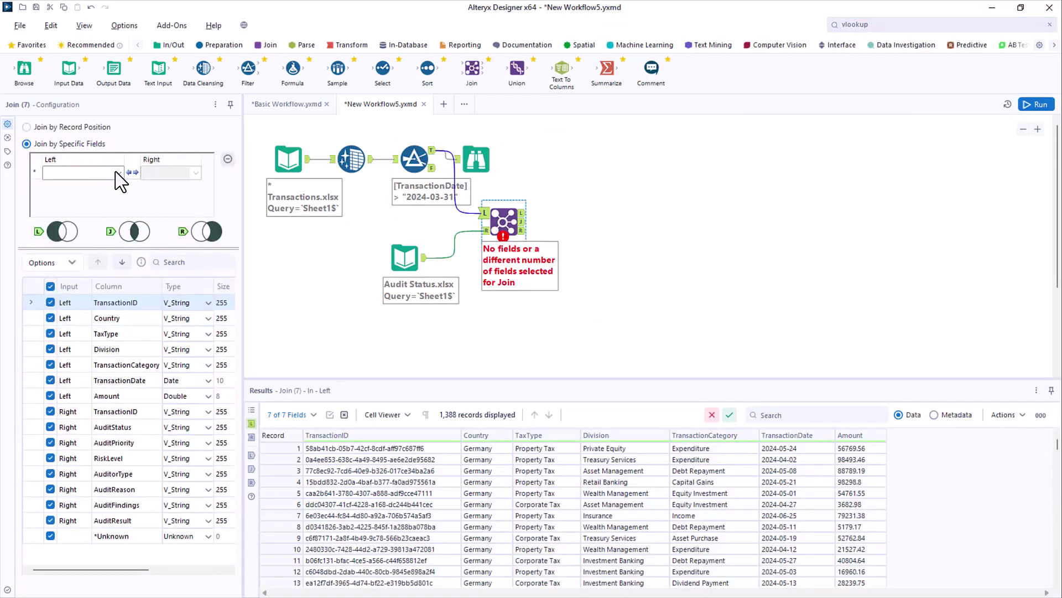
click(117, 172)
click(97, 184)
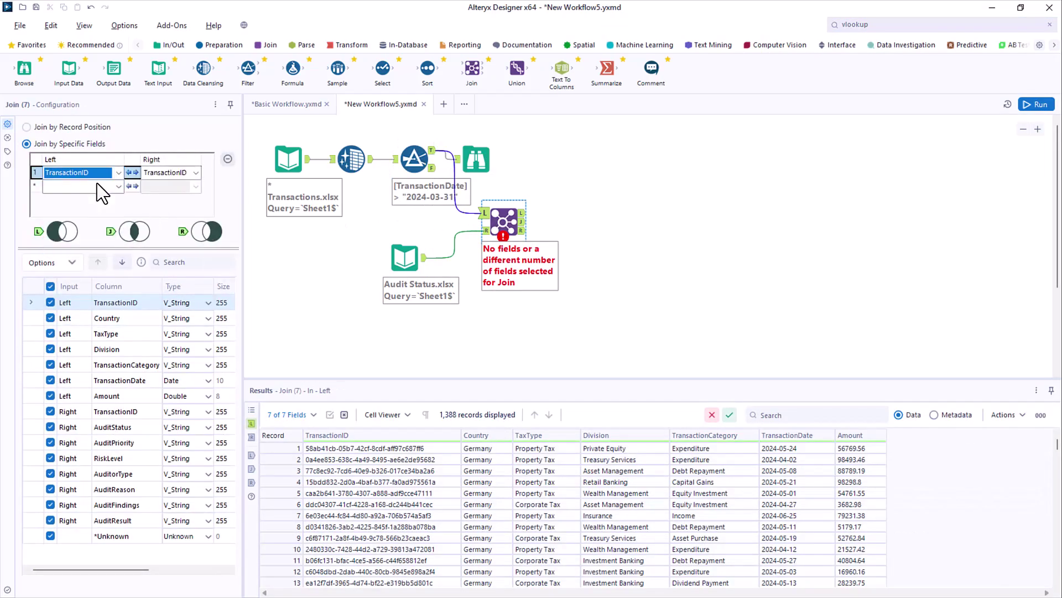
- Keep only AuditStatus from the audit file, run, and view the 1,388 joined records
click(50, 411)
click(51, 443)
click(51, 458)
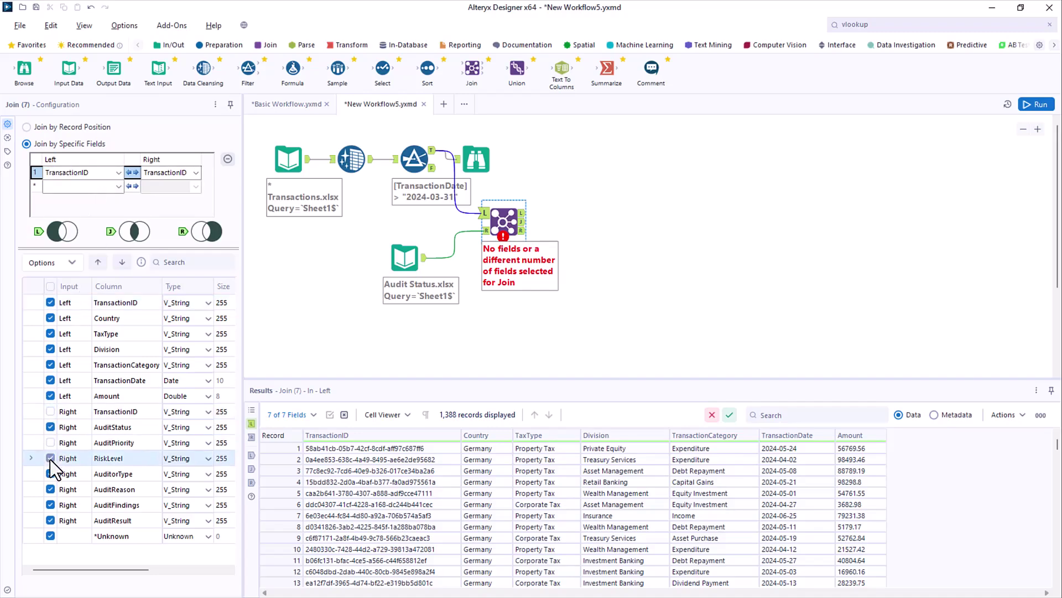
click(50, 473)
click(50, 490)
click(50, 505)
click(51, 520)
click(50, 534)
key(ctrl+r)
click(521, 221)
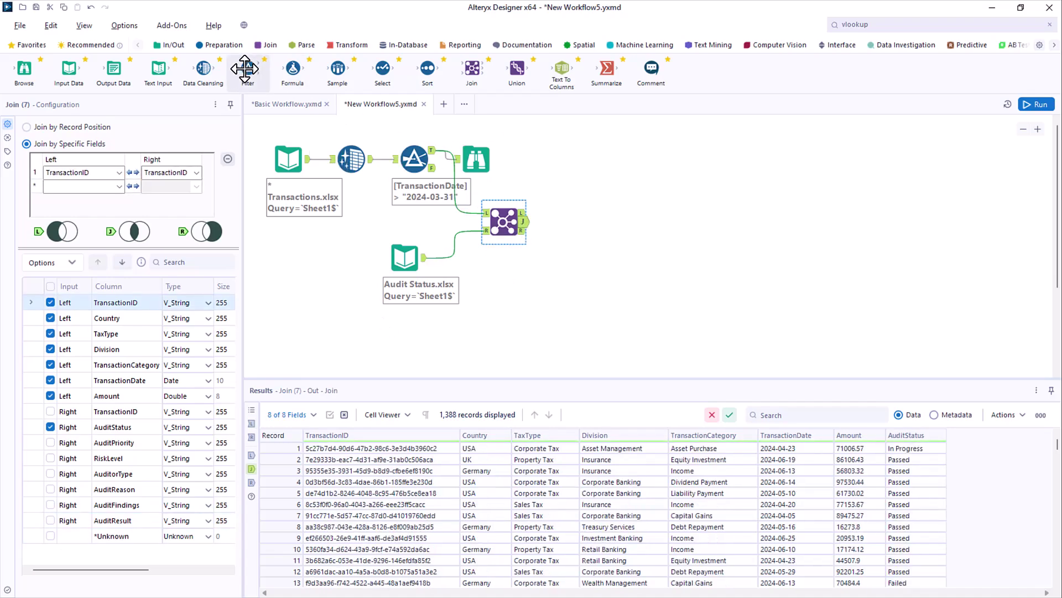
- Filter joined records to AuditStatus = Passed (1,018 remain) and add a new Input Data tool
drag(248, 69, 572, 227)
click(103, 174)
click(61, 280)
click(202, 174)
text(Passed)
key(ctrl+r)
click(586, 215)
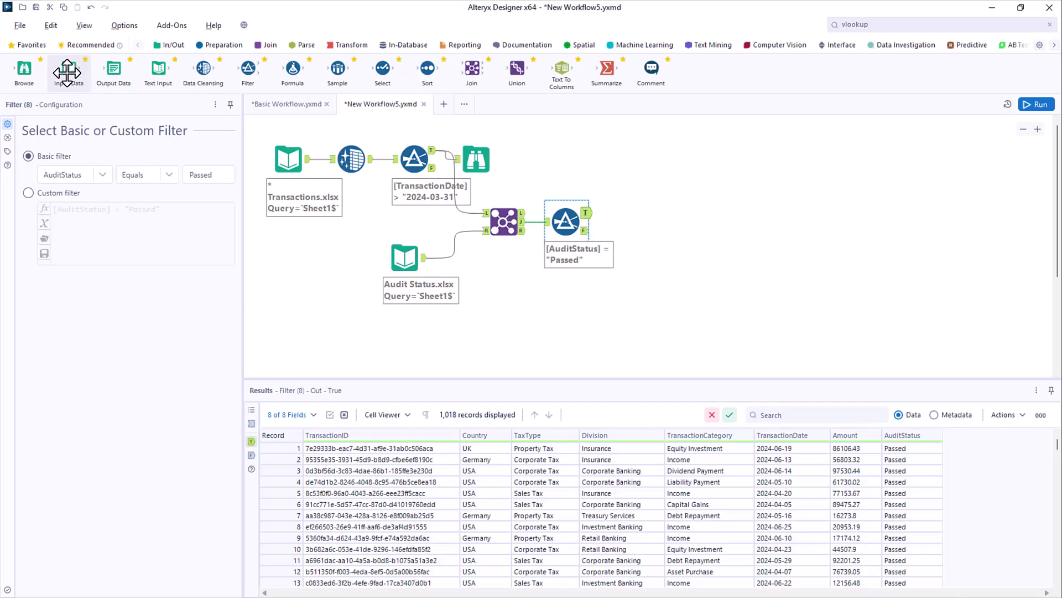
drag(67, 72, 644, 285)
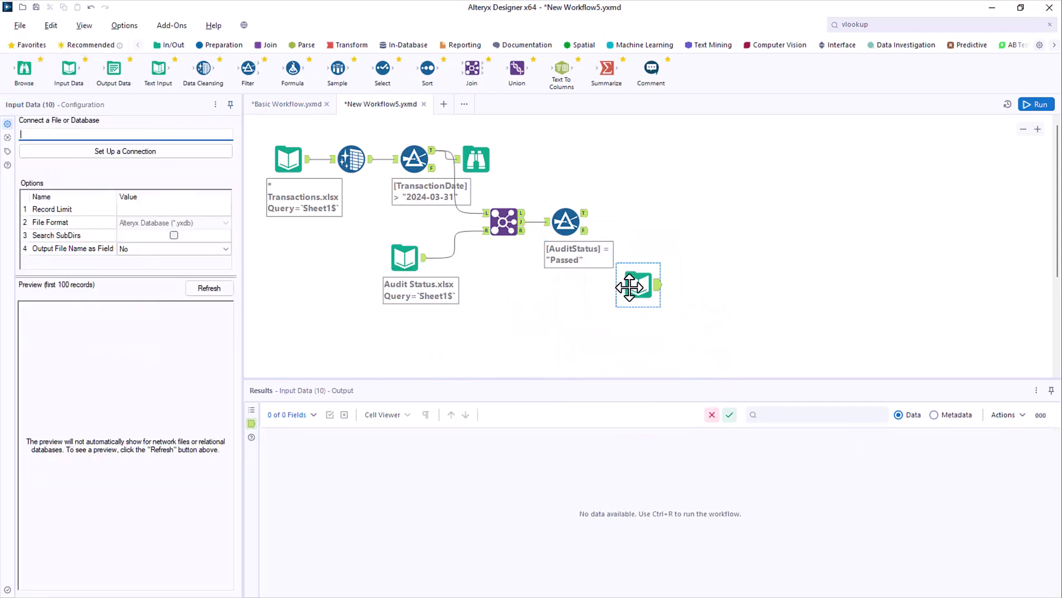
- Point the new input at the Databricks aa_country_tax_rates table and add a second Join
click(181, 153)
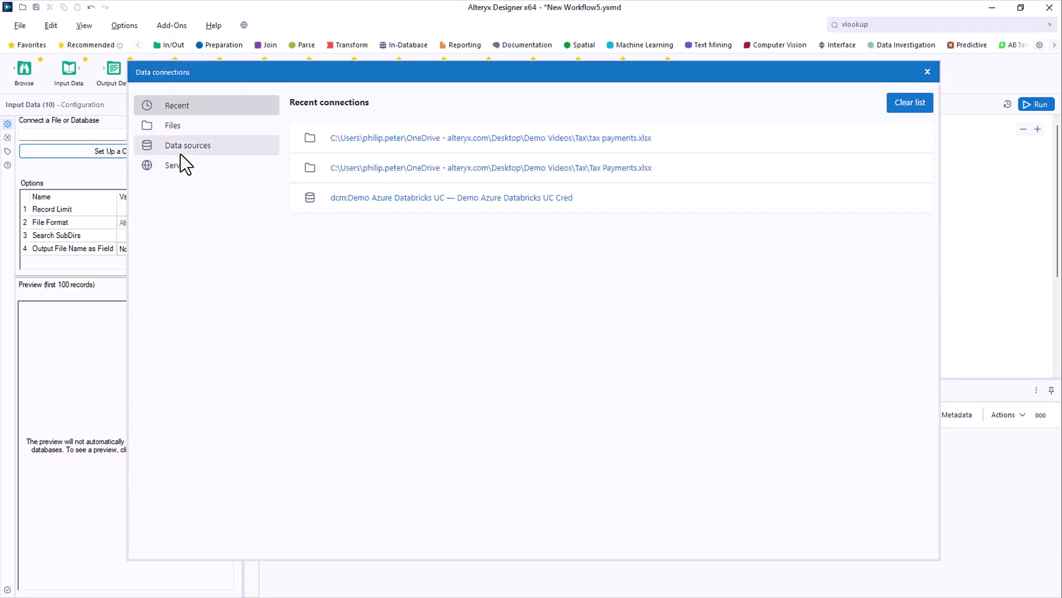
click(385, 198)
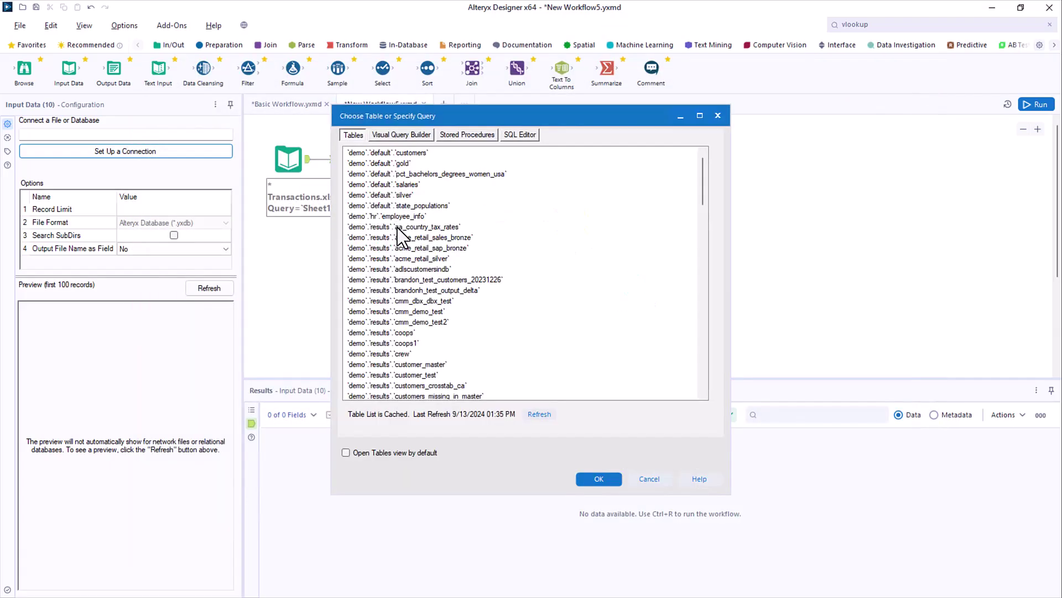
click(400, 227)
click(594, 479)
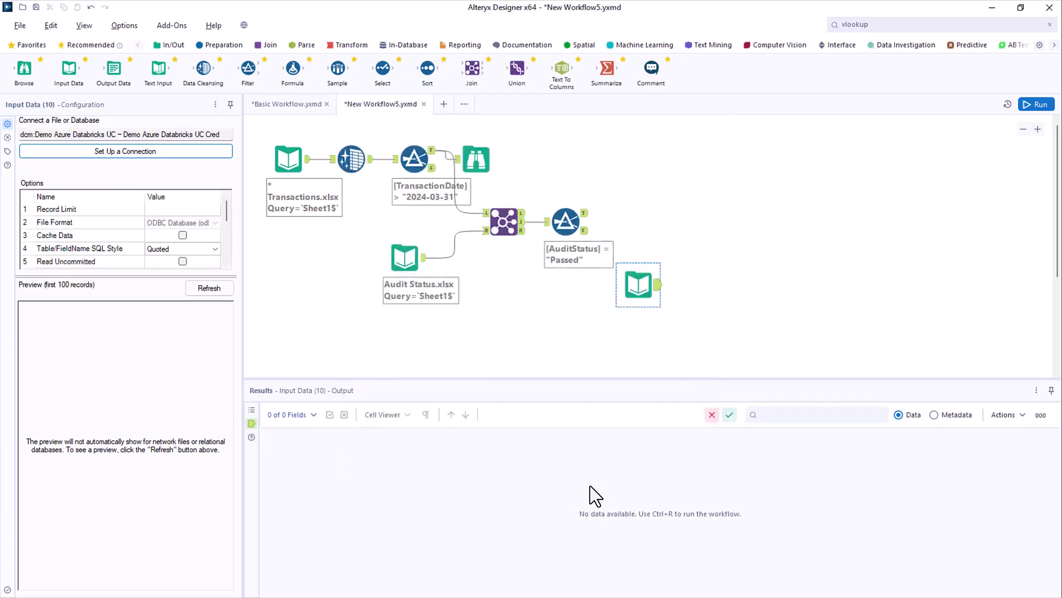
drag(477, 67, 710, 231)
- Join the Passed records to tax rates on Country and TaxType, run, and save
drag(585, 212, 693, 222)
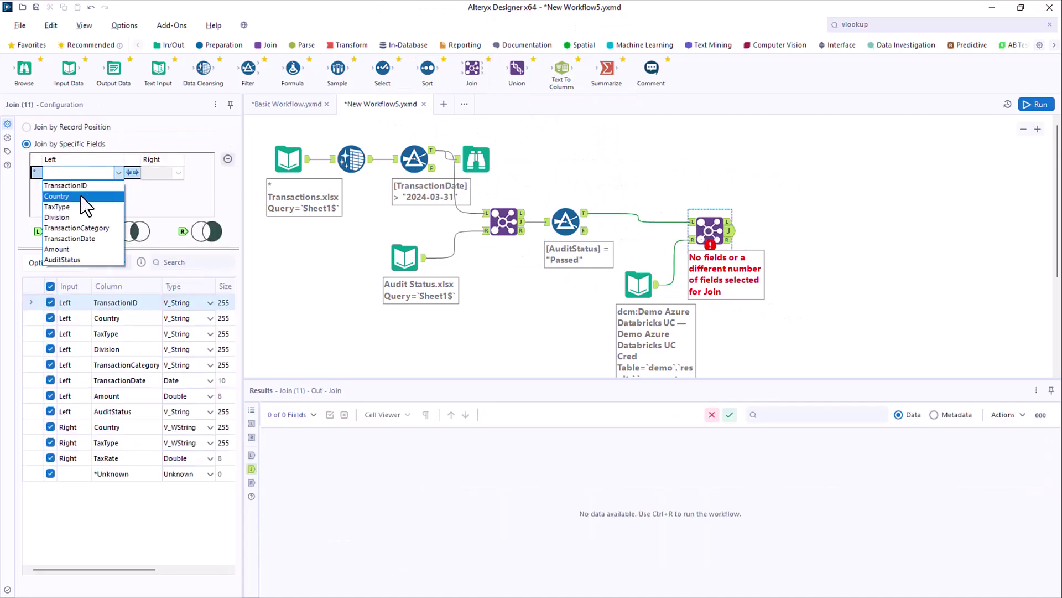
click(56, 196)
click(118, 186)
click(56, 220)
key(ctrl+r)
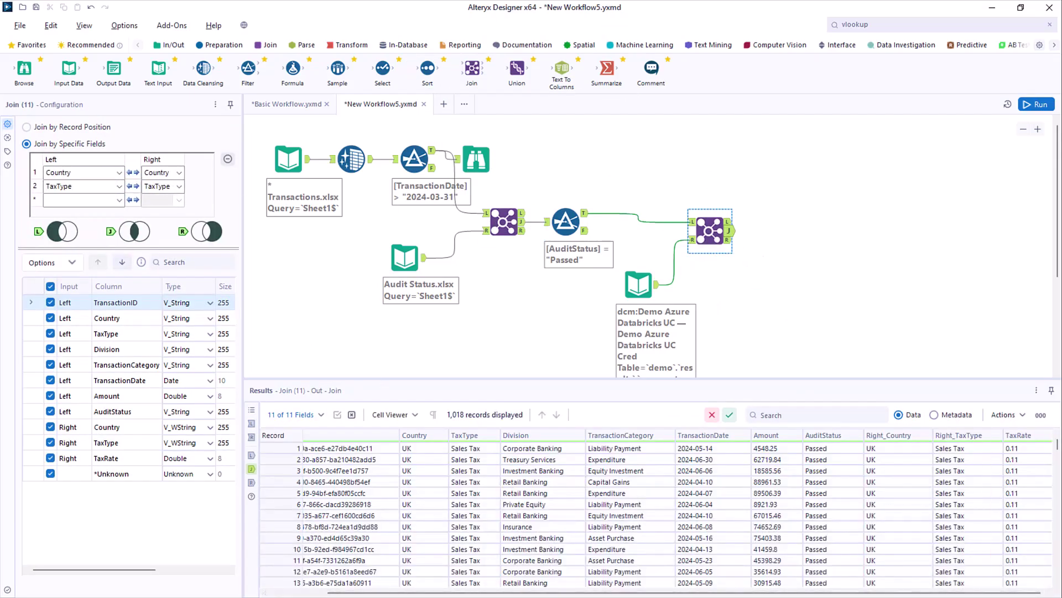
key(ctrl+s)
- Add a Formula tool after the Join with a new output column named TaxPmt
drag(290, 67, 800, 230)
click(103, 136)
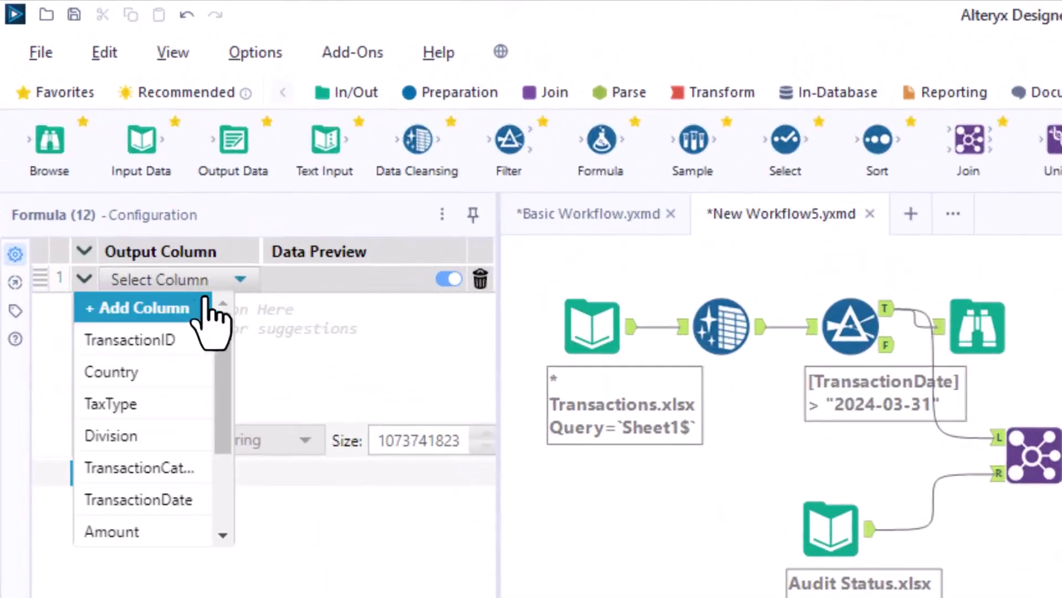
click(100, 150)
text(TaxPmt)
- Set TaxPmt's expression to [Amount]*[TaxRate] and its data type to Int64
click(114, 319)
text([)
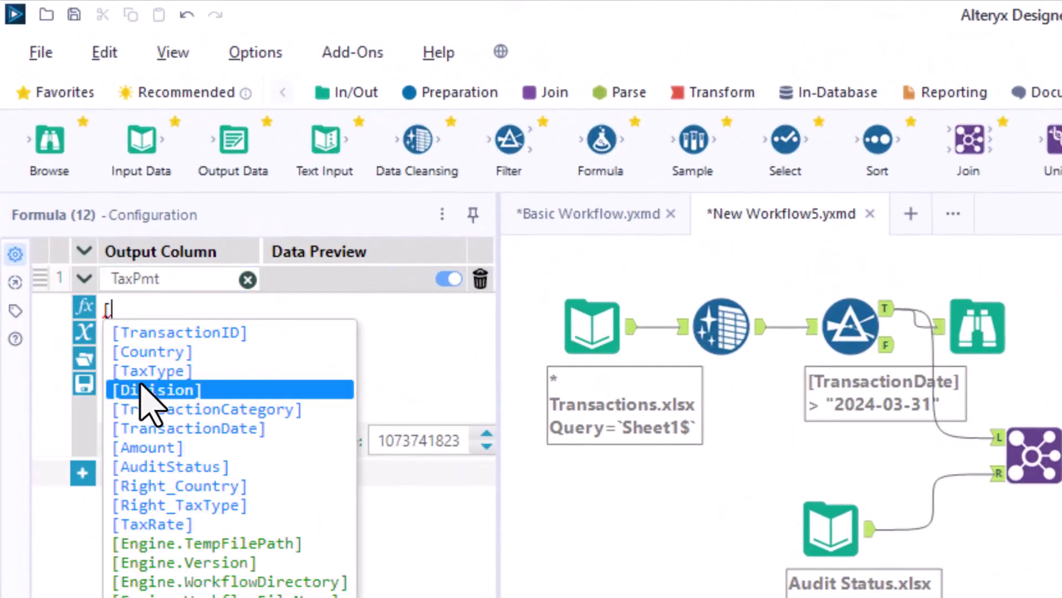
click(145, 446)
text(*[)
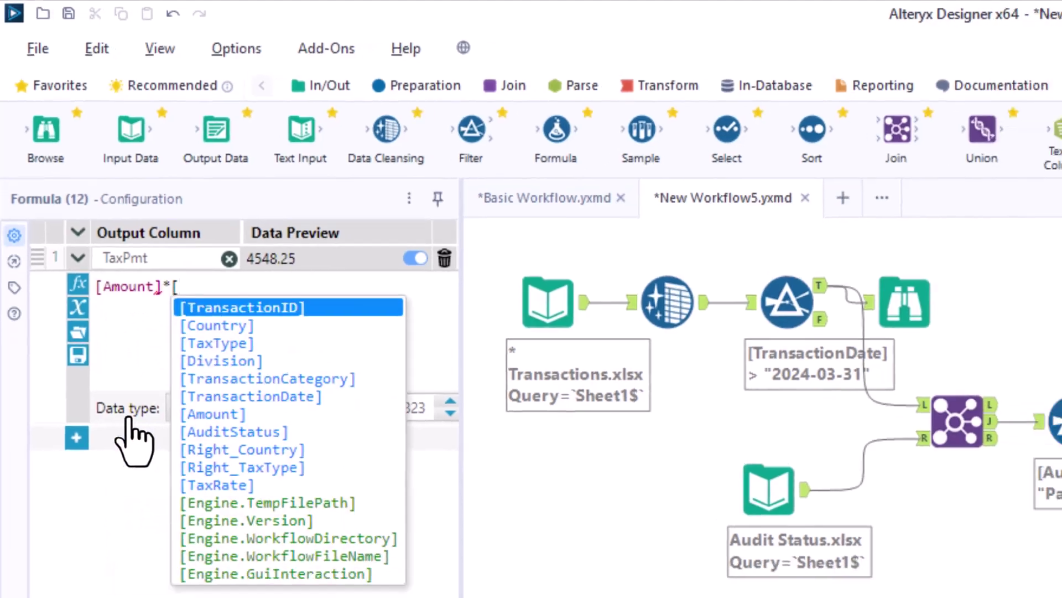
click(217, 484)
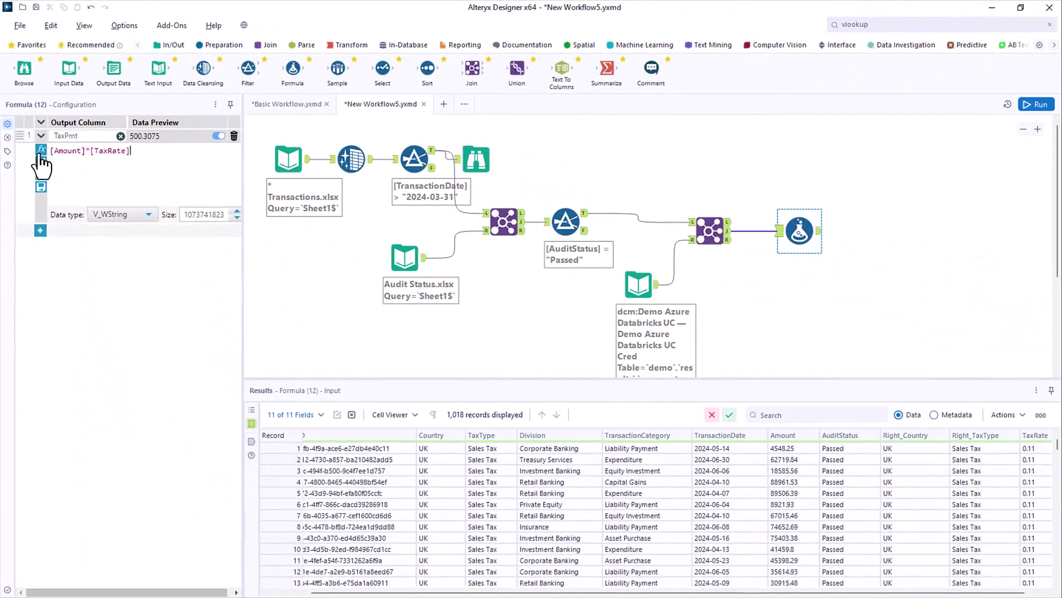
click(78, 284)
scroll(276, 522, down, 3)
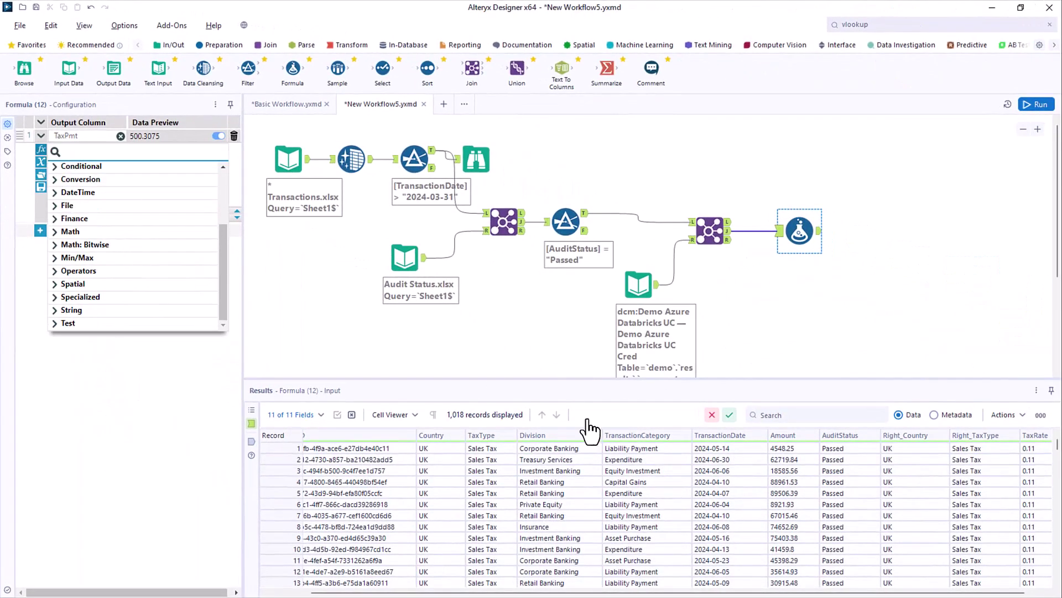
click(42, 164)
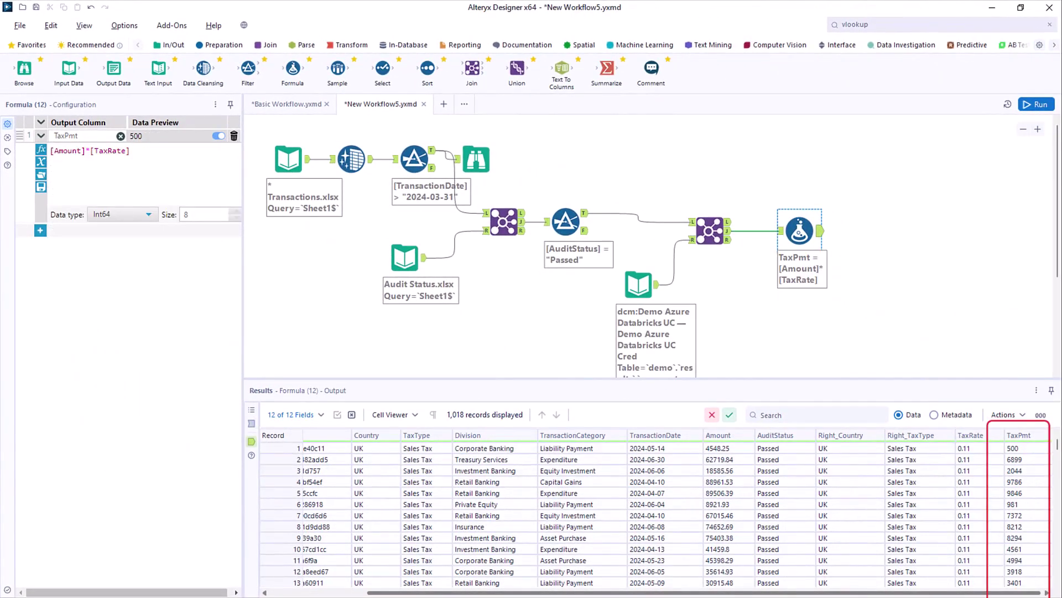
- Add a Summarize tool grouping by Country and TaxType and summing TaxPmt
drag(607, 69, 874, 230)
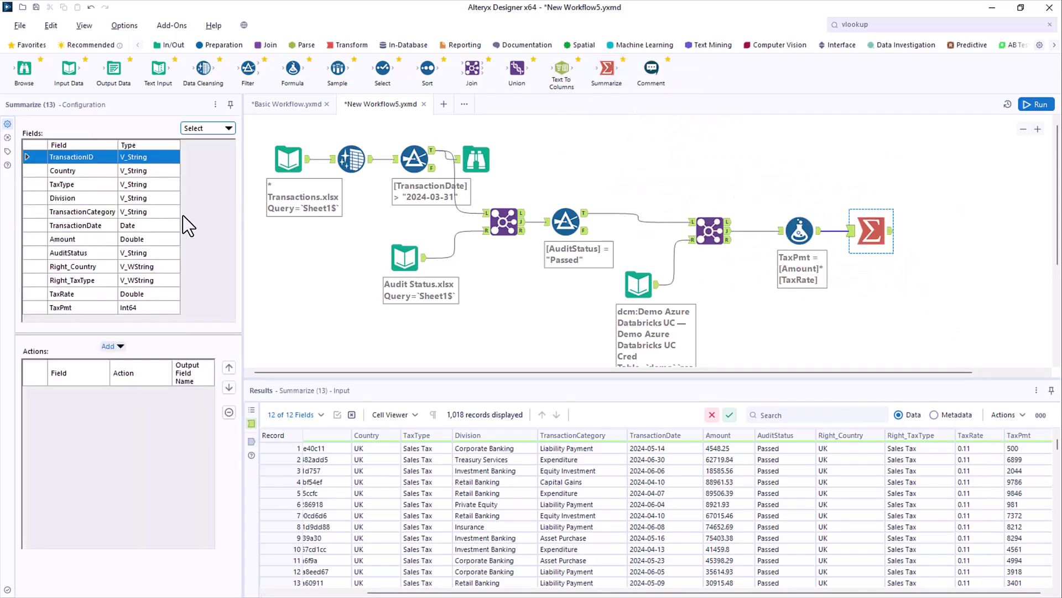
click(61, 170)
click(111, 346)
click(138, 418)
click(92, 184)
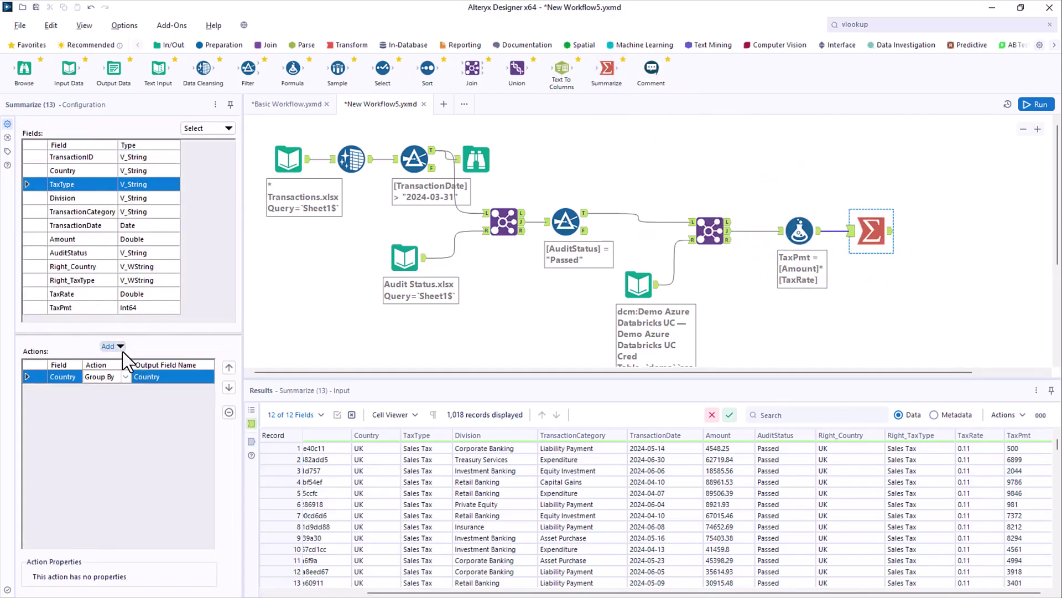
click(118, 347)
click(135, 373)
click(83, 308)
click(113, 345)
click(132, 388)
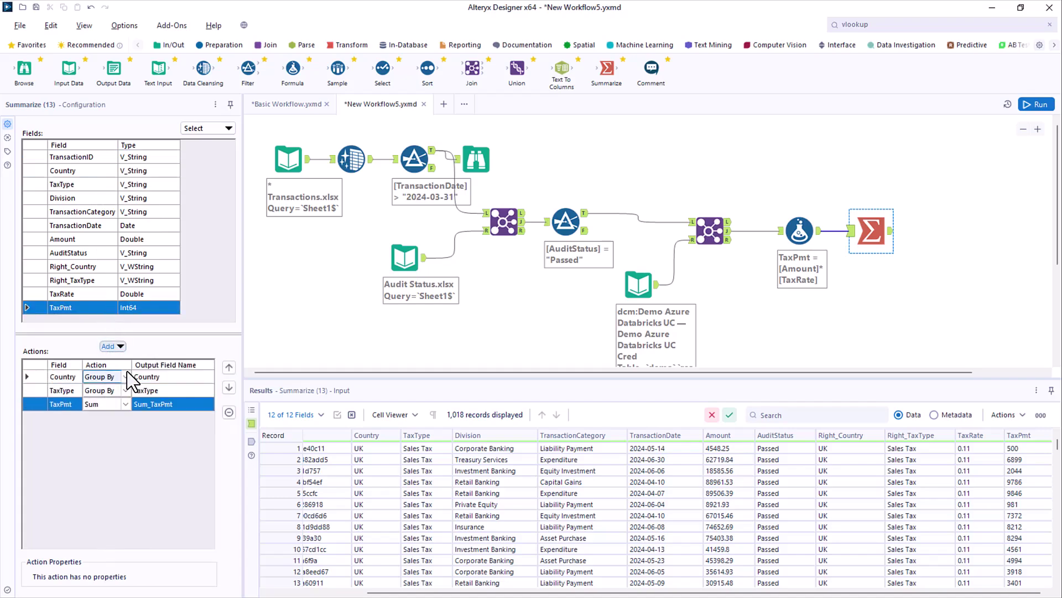
- Run the workflow, review the 6 summarized records, and save the workflow
key(ctrl+r)
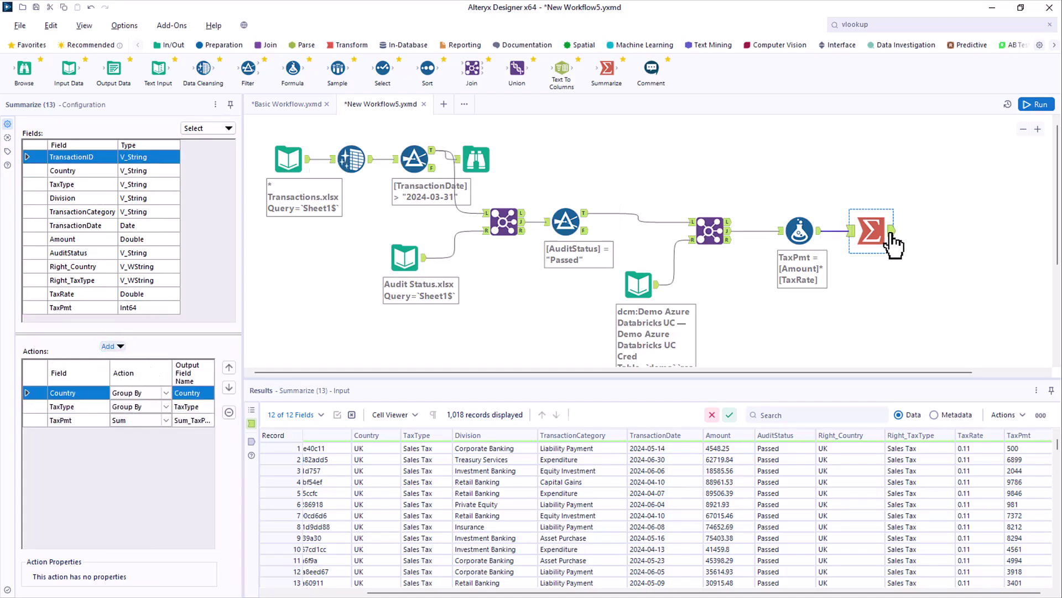
click(891, 231)
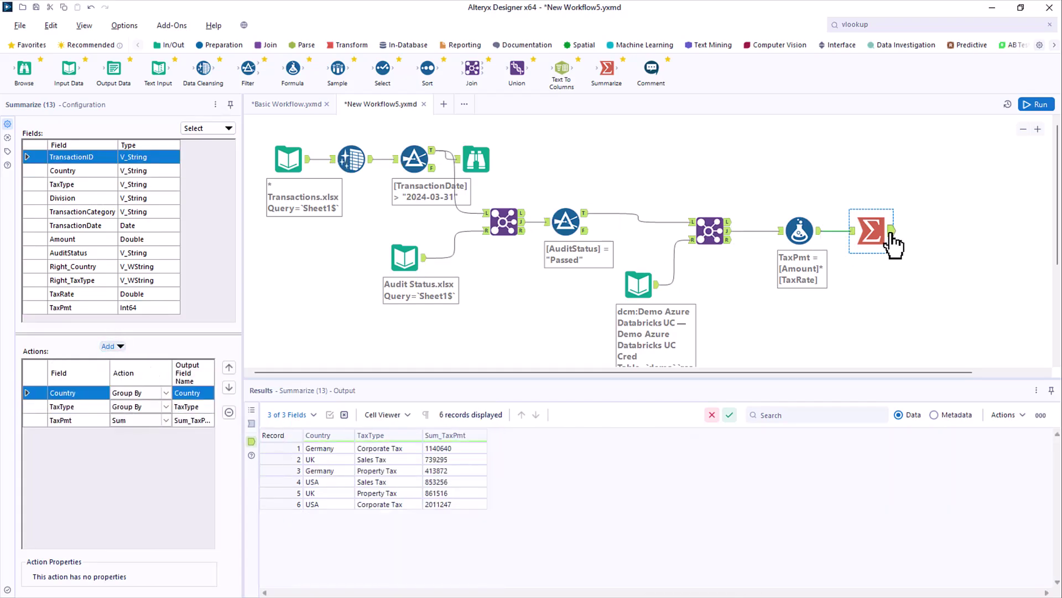
key(ctrl+s)
- Add an Output Data tool after Summarize writing to the Microsoft Excel file Tax Payments.xlsx
drag(114, 69, 969, 231)
click(127, 152)
click(594, 334)
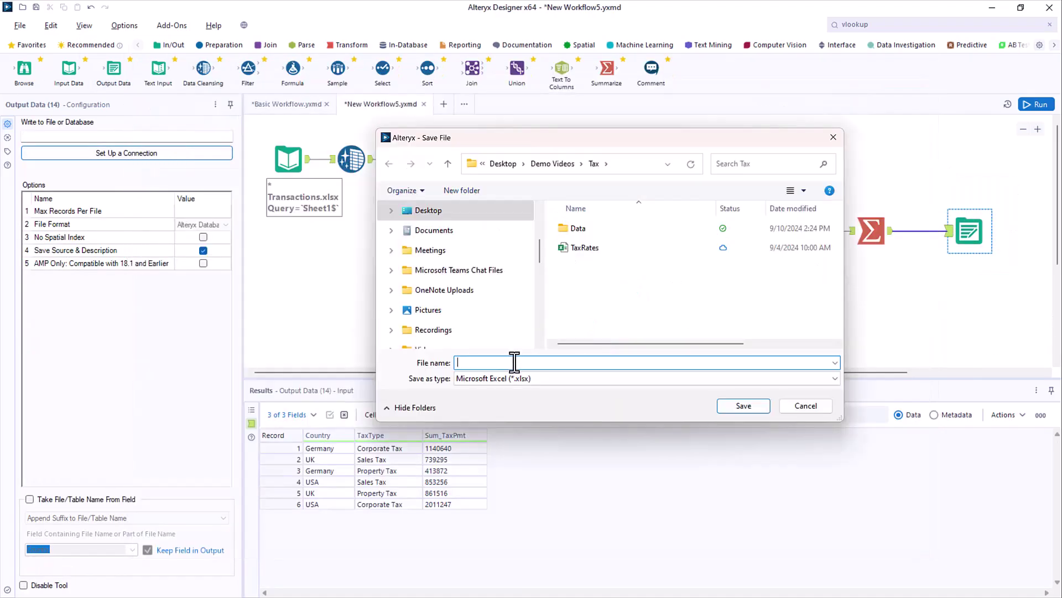
text(Tax Payments)
key(Return)
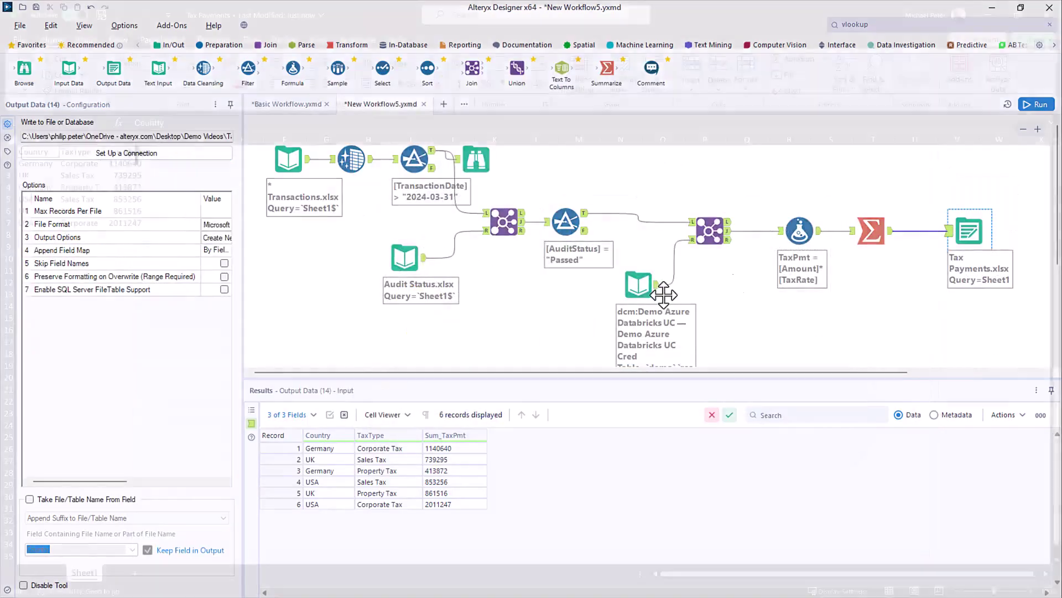